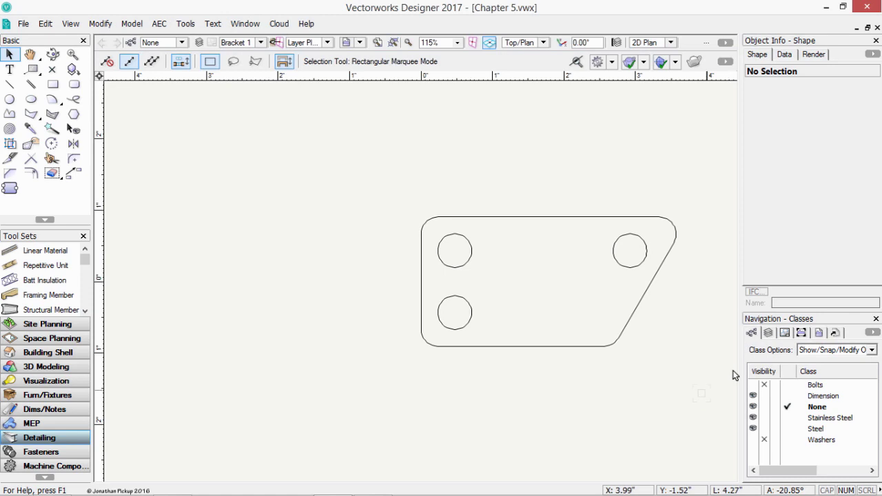
# List the design layers in the Navigation palette and set Bracket 1 to Visible
pyautogui.click(769, 334)
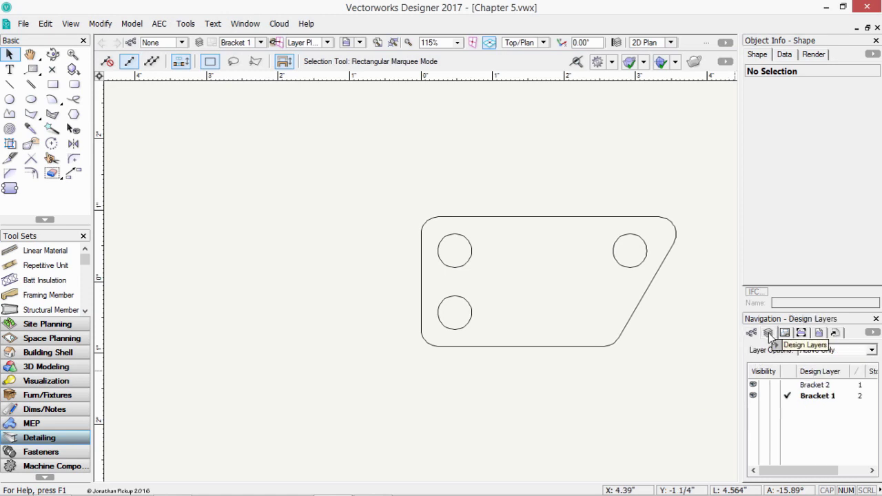
pyautogui.click(764, 396)
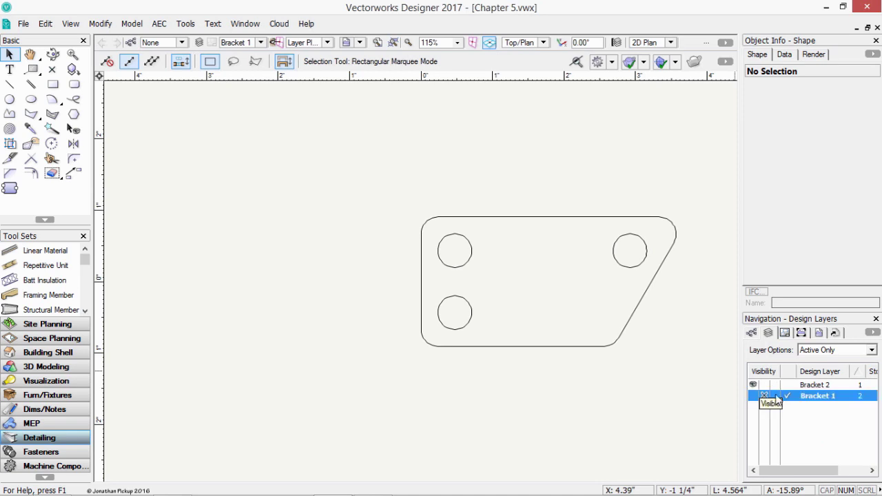
pyautogui.click(754, 396)
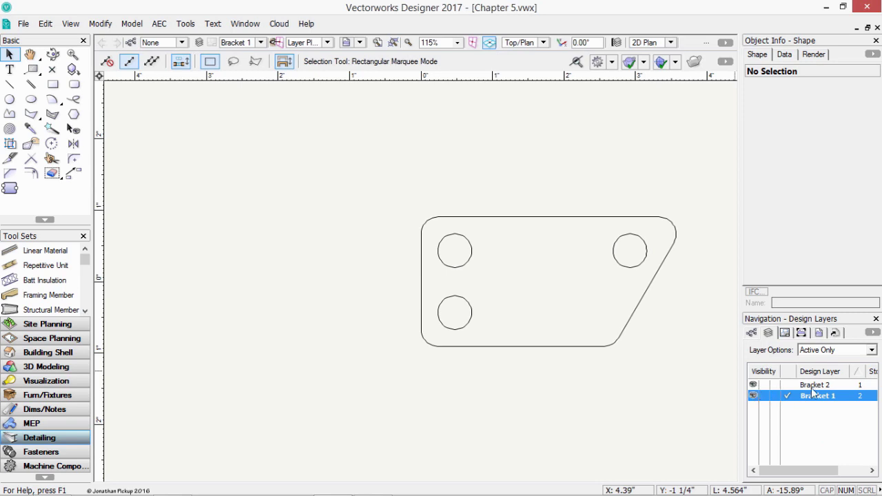
# Set Layer Options to Gray Others, then change it to Gray/Snap Others
pyautogui.click(872, 350)
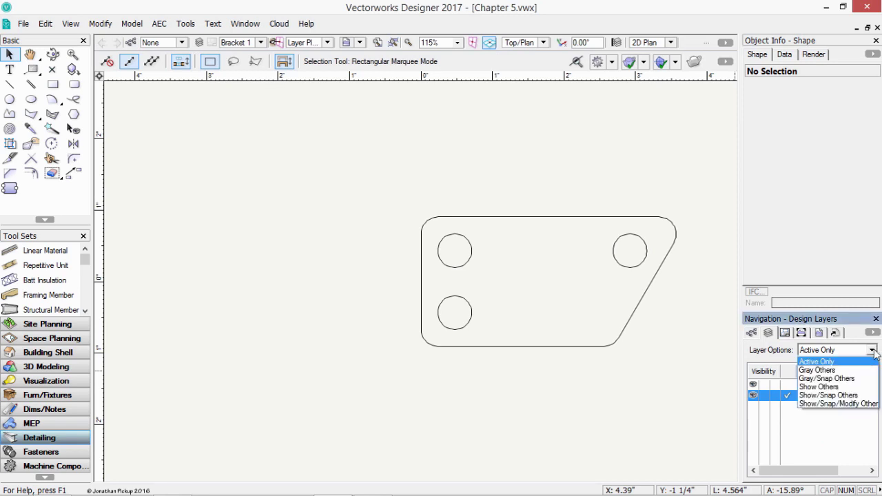
pyautogui.click(855, 372)
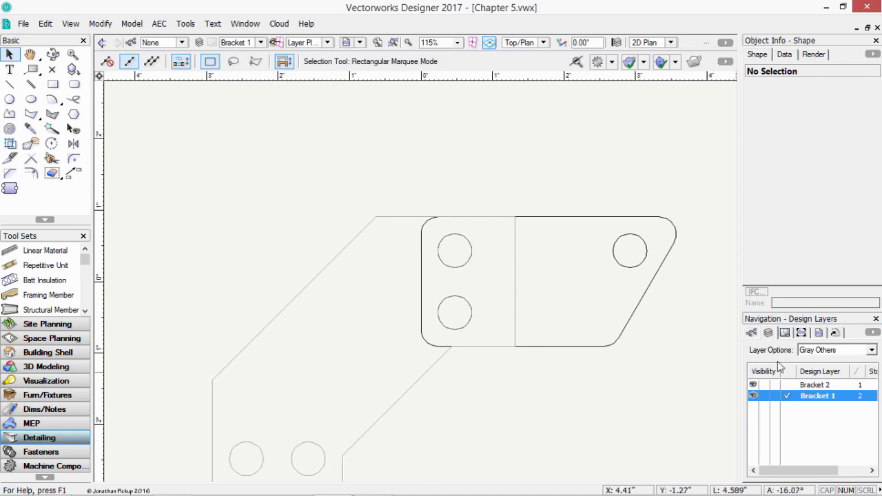
pyautogui.click(821, 350)
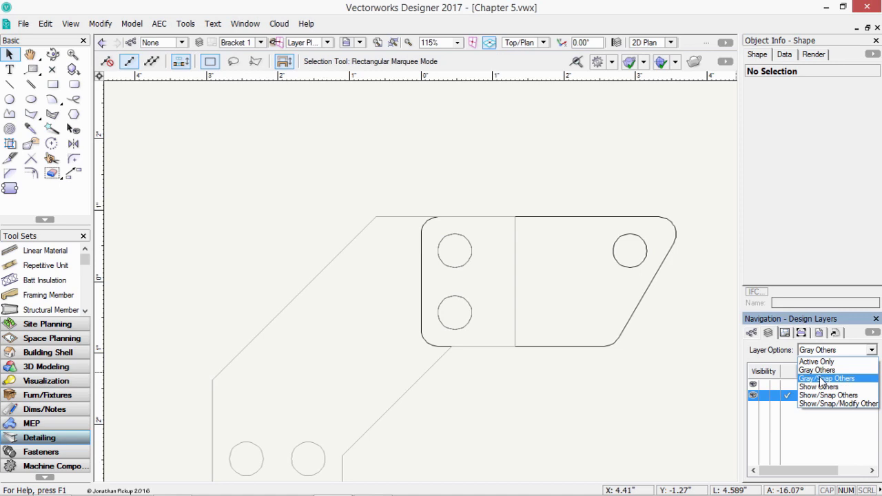
pyautogui.click(825, 379)
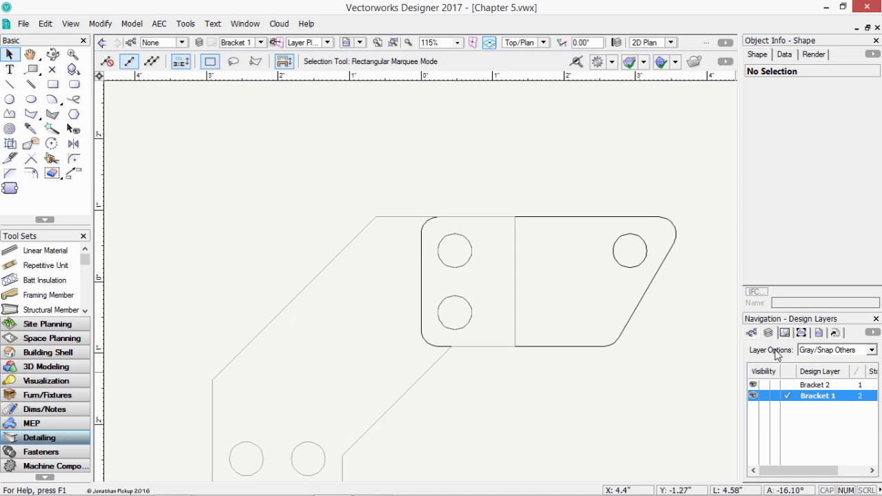
pyautogui.rightClick(227, 166)
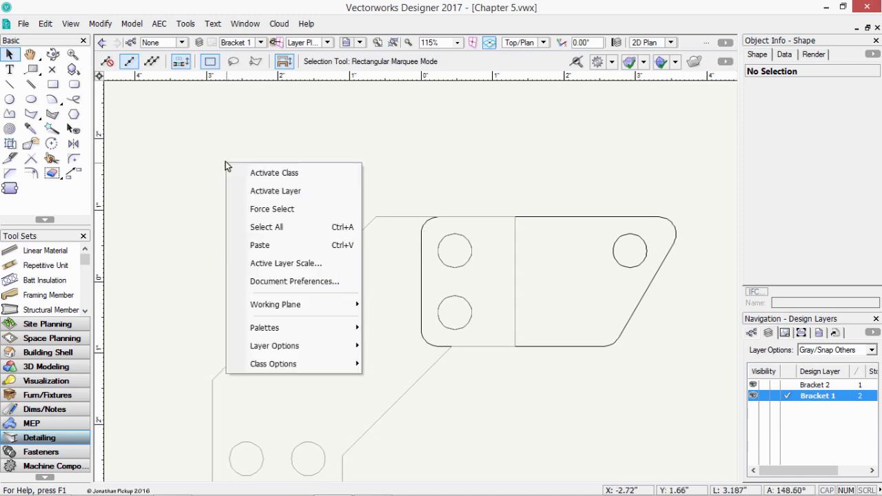
pyautogui.moveTo(288, 346)
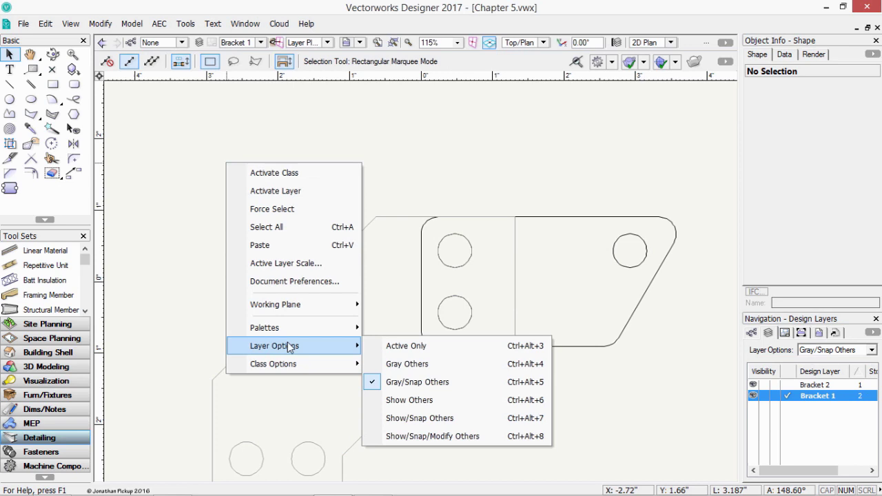
pyautogui.click(404, 388)
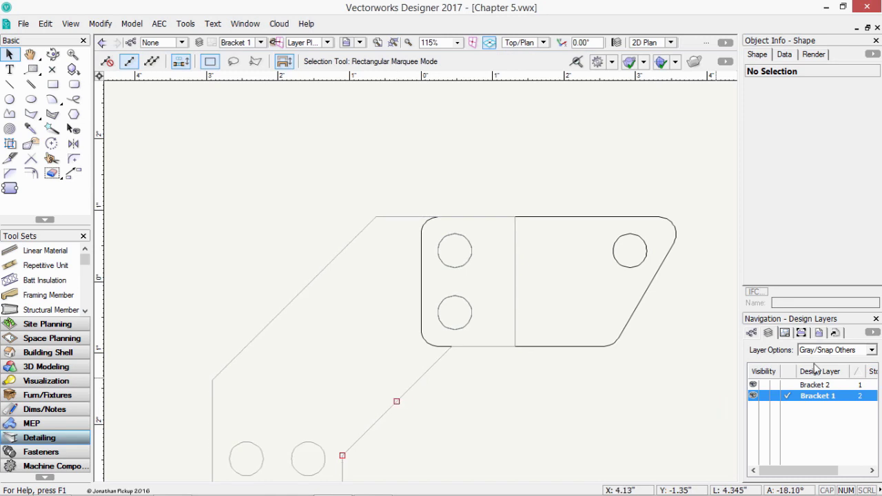
# Step Layer Options through Show Others and Show/Snap Others to Show/Snap/Modify Others
pyautogui.click(871, 351)
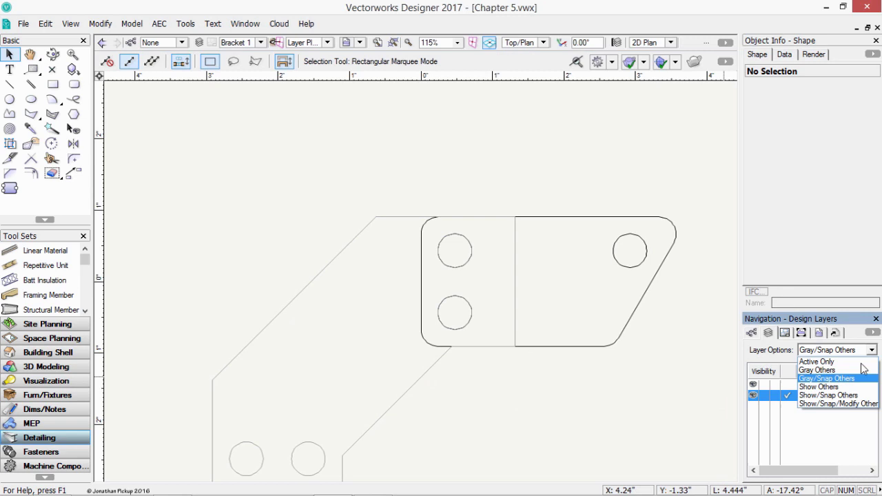
pyautogui.click(840, 389)
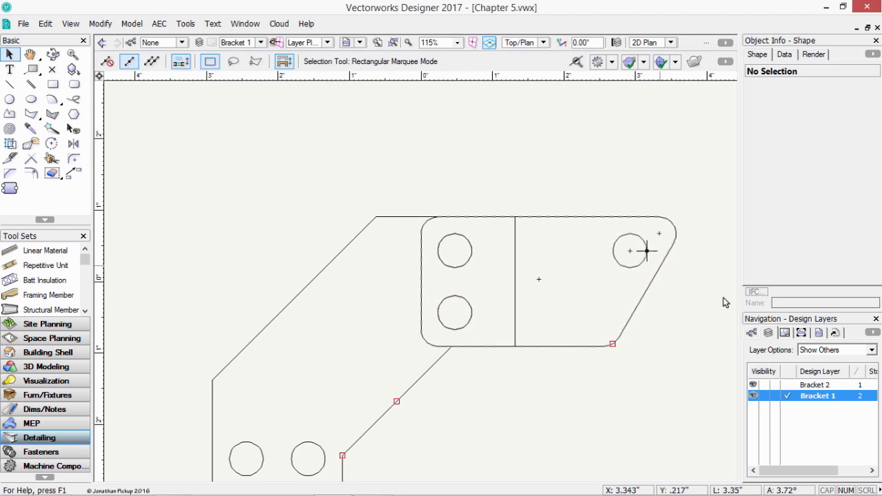
pyautogui.click(824, 350)
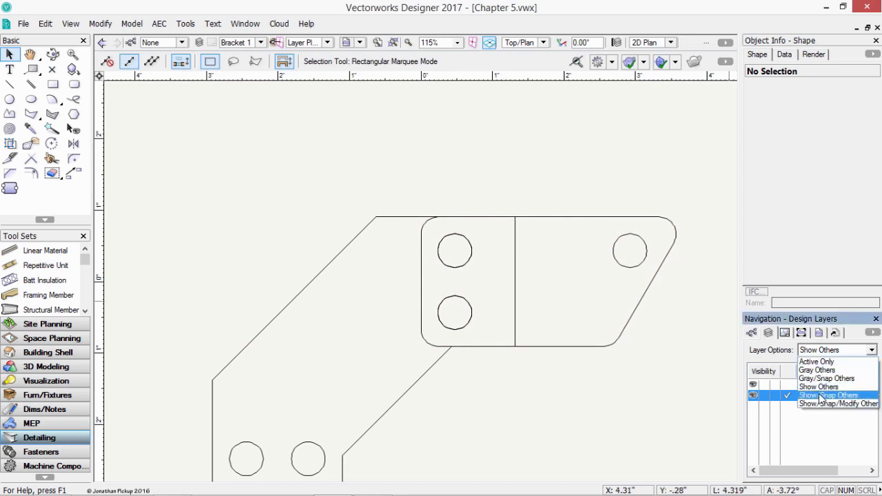
pyautogui.click(824, 395)
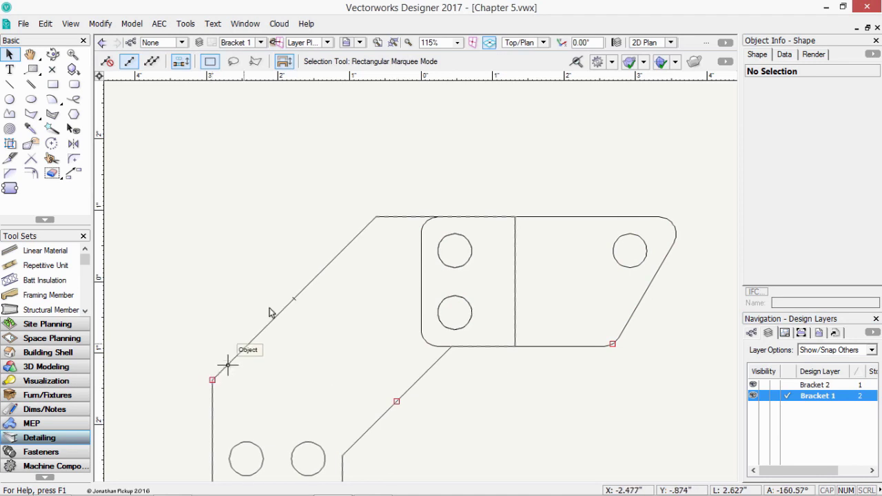
pyautogui.click(851, 350)
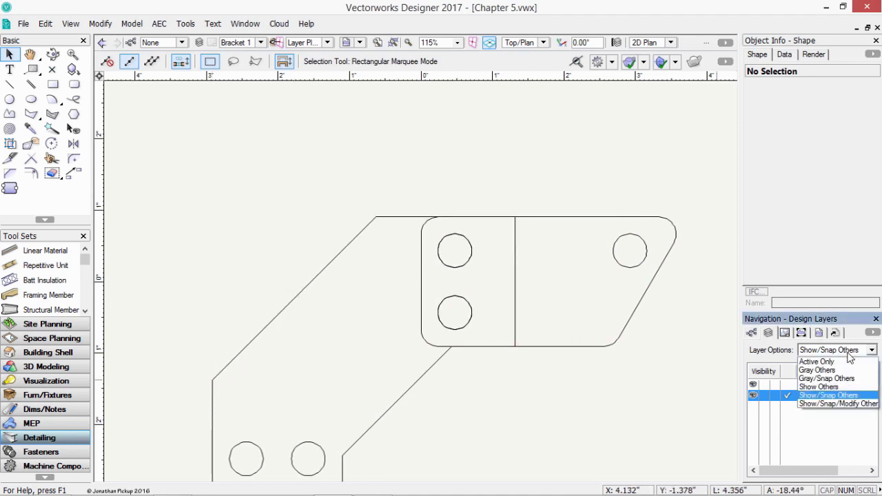
pyautogui.click(835, 404)
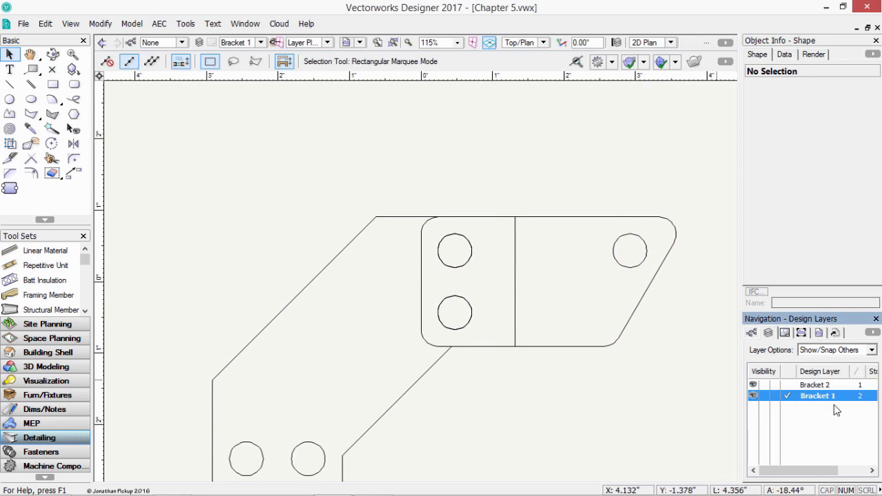
# Select the Bracket 2 object and drop Layer Options to Show/Snap Others, then Show Others
pyautogui.click(375, 421)
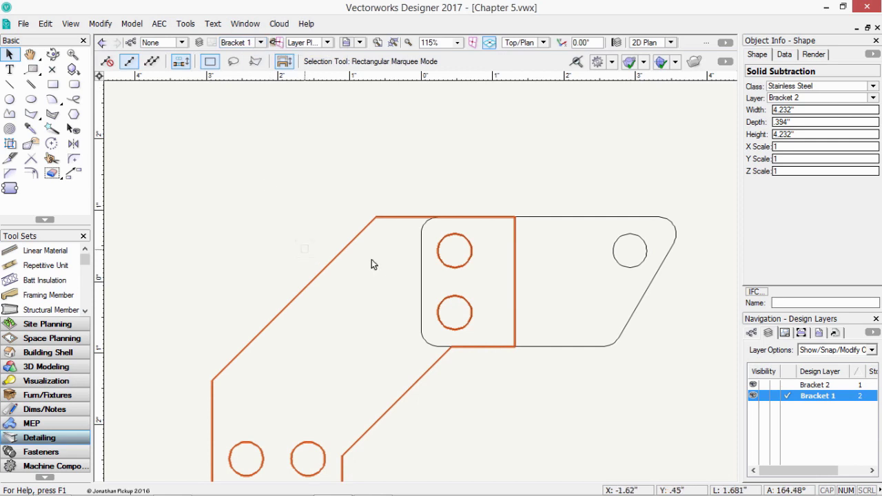
pyautogui.click(872, 350)
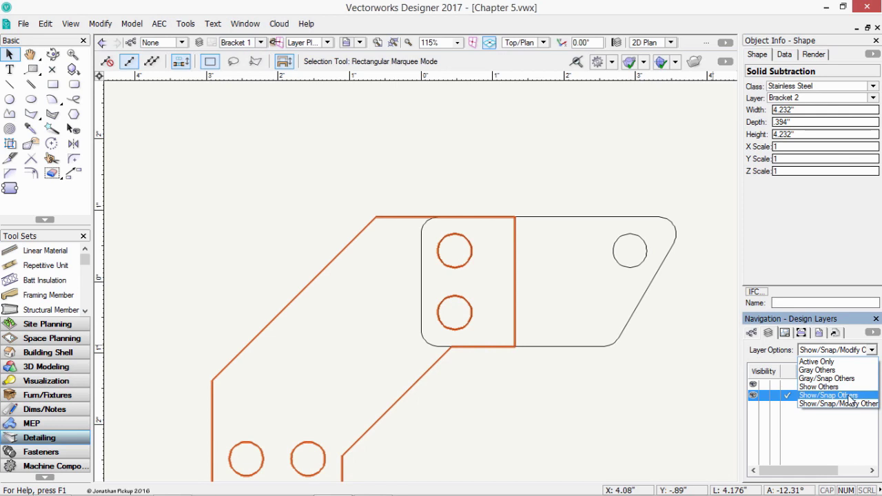
pyautogui.click(852, 399)
pyautogui.click(861, 352)
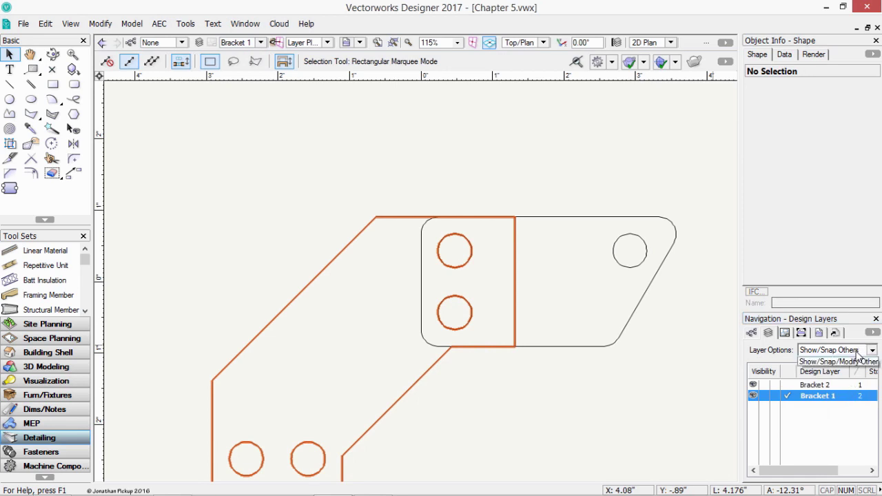
pyautogui.click(823, 387)
# Continue Layer Options through Gray/Snap Others and Gray Others to Active Only
pyautogui.click(838, 350)
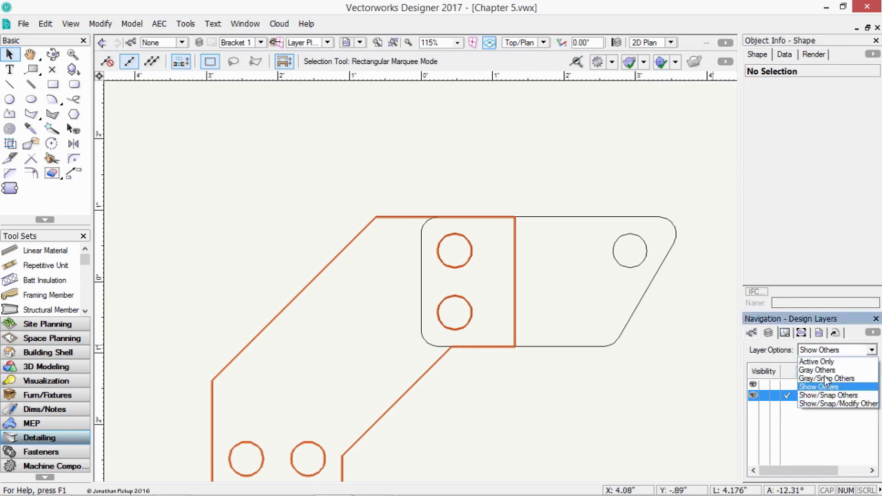
pyautogui.click(825, 379)
pyautogui.click(831, 348)
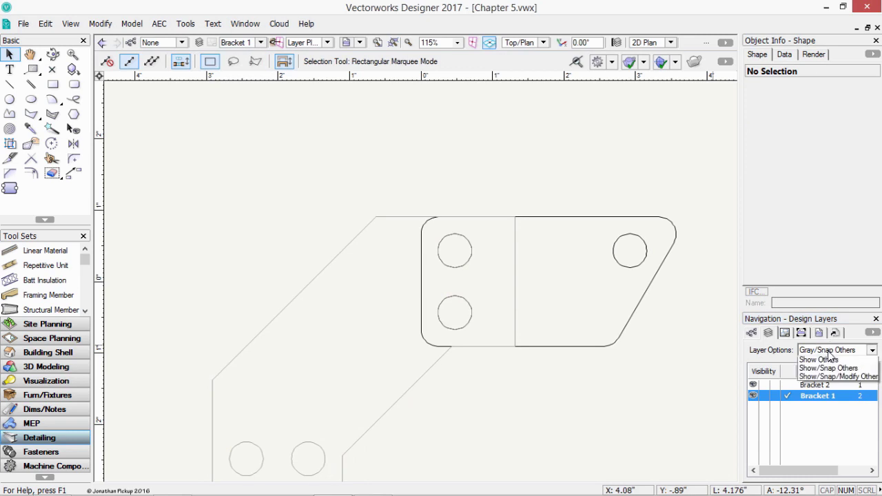
pyautogui.click(826, 371)
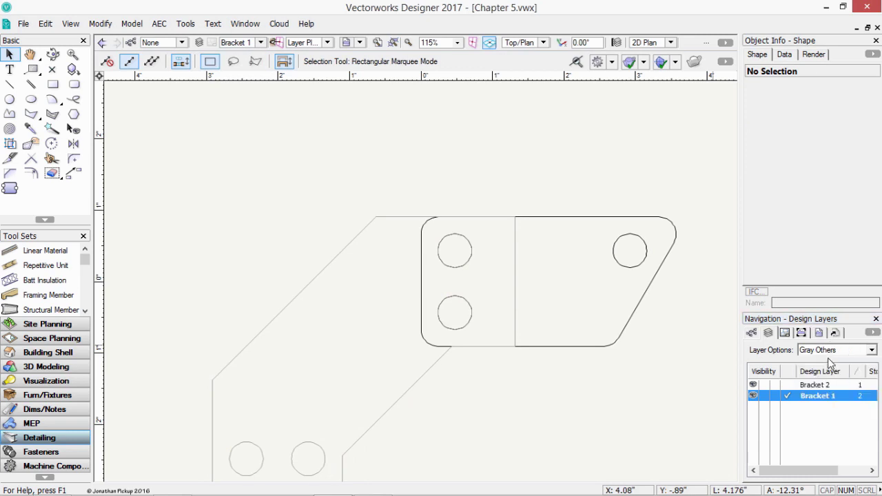
pyautogui.click(834, 350)
pyautogui.click(827, 362)
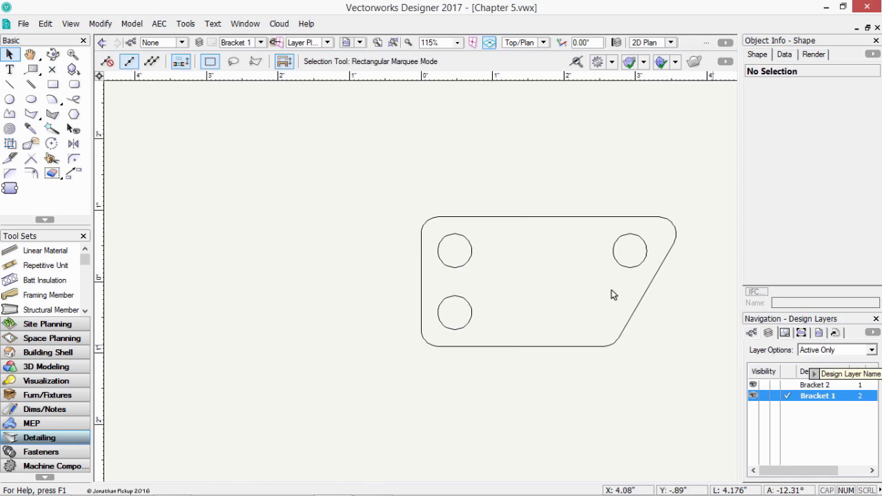
# Set Class Options to Show/Snap/Modify Others from the drawing area's shortcut menu
pyautogui.rightClick(334, 130)
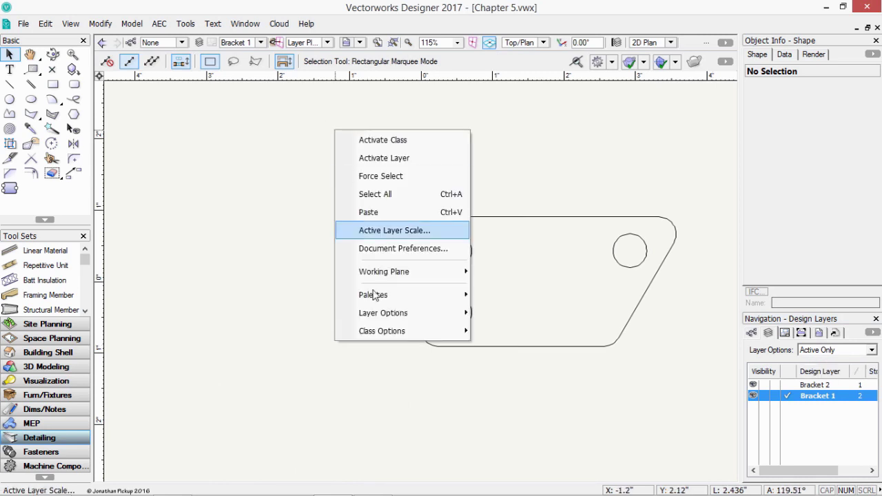
pyautogui.moveTo(387, 336)
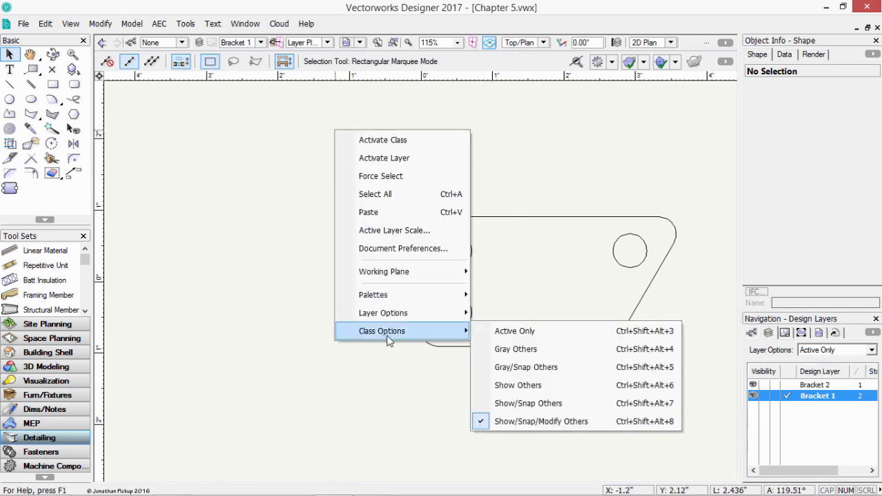
pyautogui.click(555, 421)
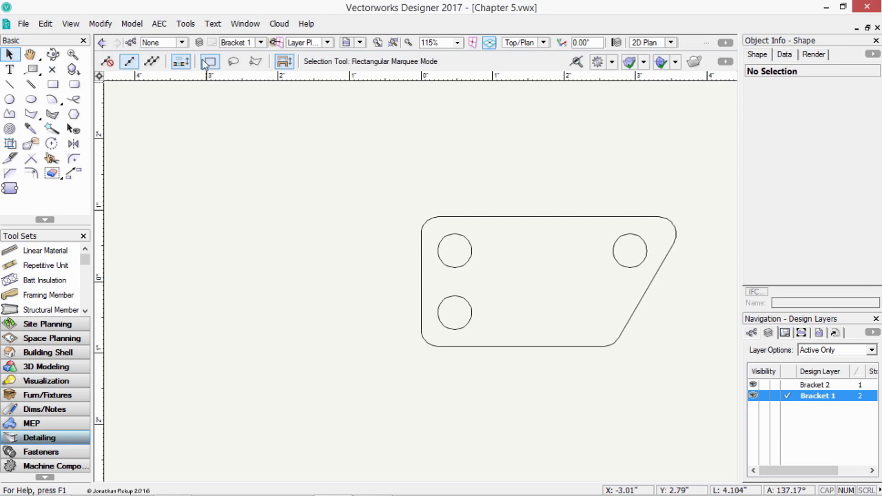
# Open the Organization dialog from the Tools menu, showing the Classes list
pyautogui.click(190, 27)
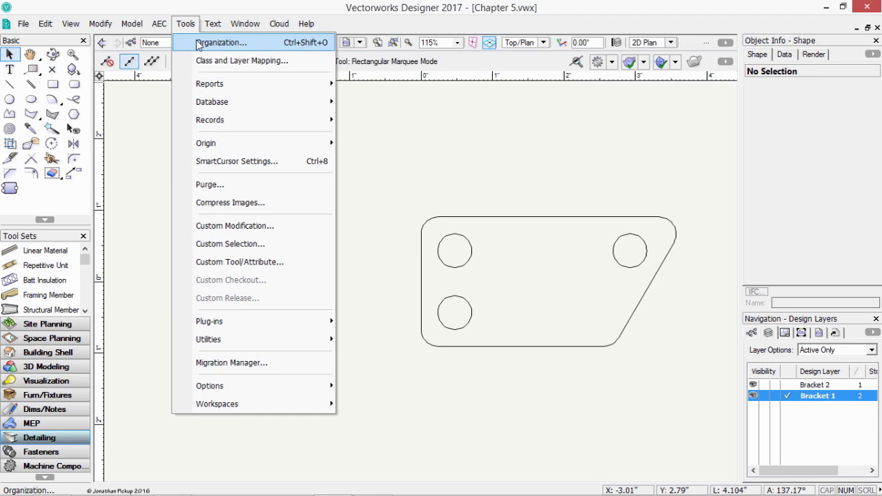
pyautogui.click(207, 43)
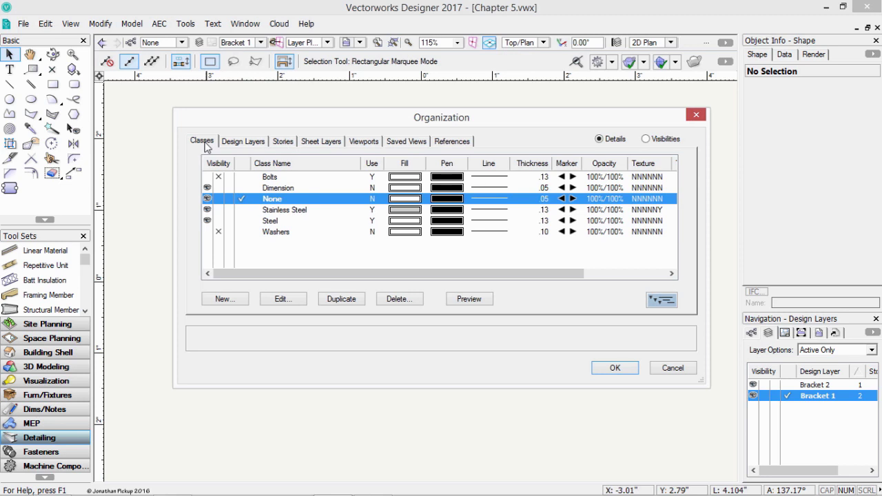
# On Design Layers, toggle Bracket 2's visibility and create Design Layer-1 with the default name
pyautogui.click(241, 142)
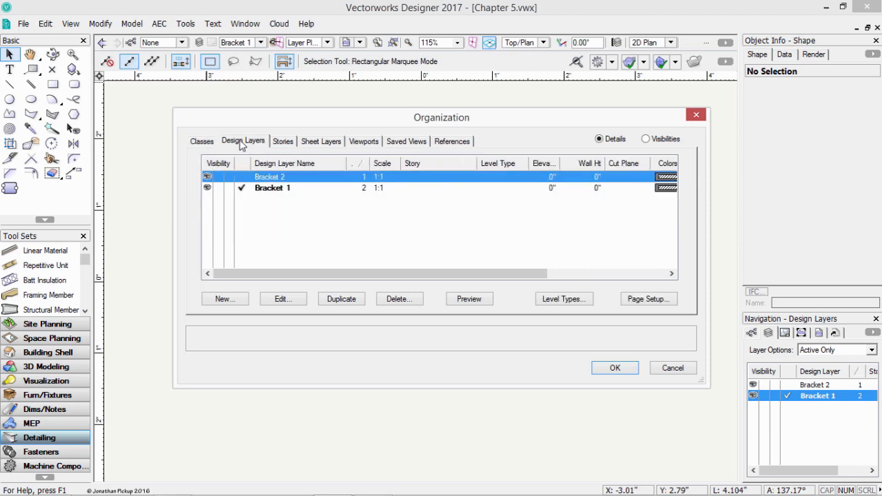
pyautogui.click(228, 177)
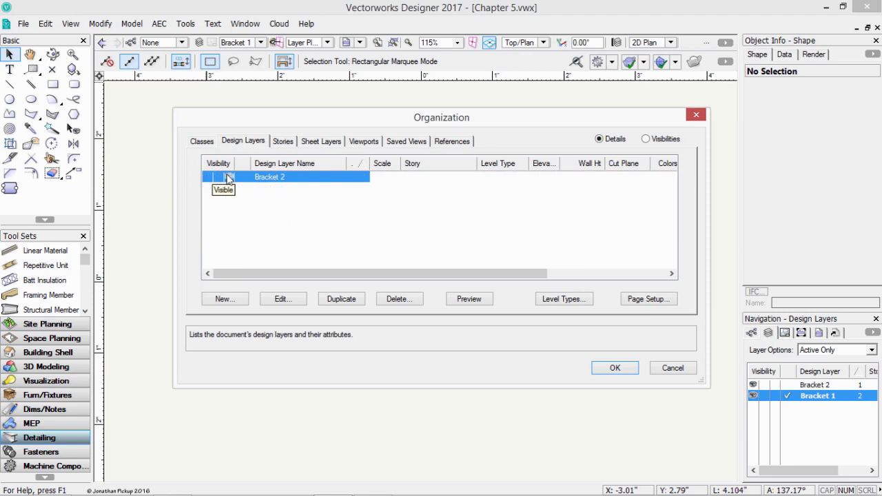
pyautogui.click(207, 177)
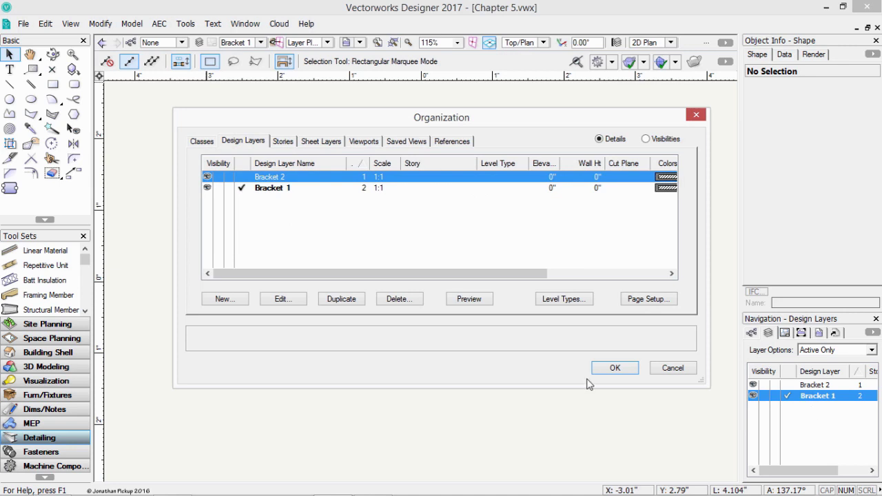
pyautogui.click(228, 302)
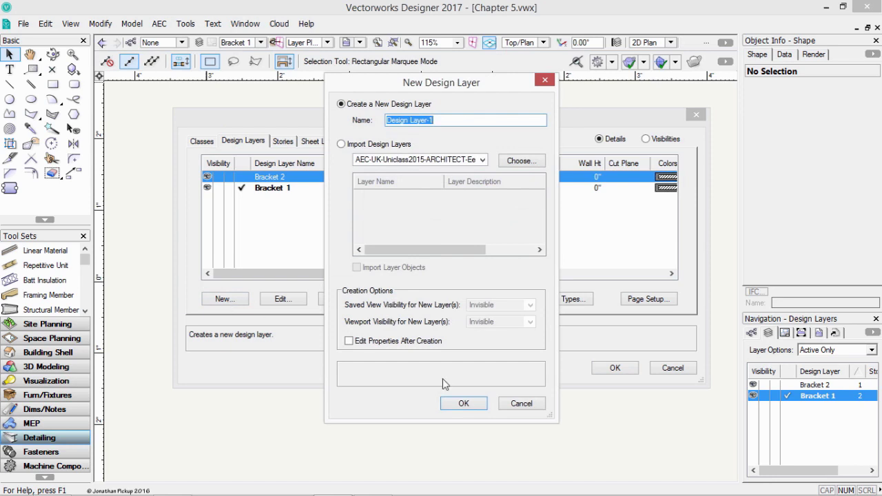
pyautogui.click(464, 404)
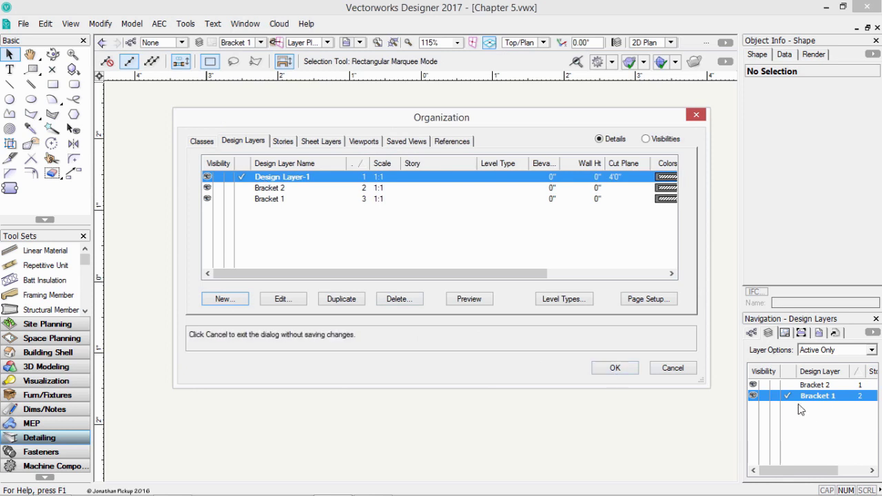
# Inspect Bracket 1's layer properties without changes and adjust its stacking order
pyautogui.click(258, 199)
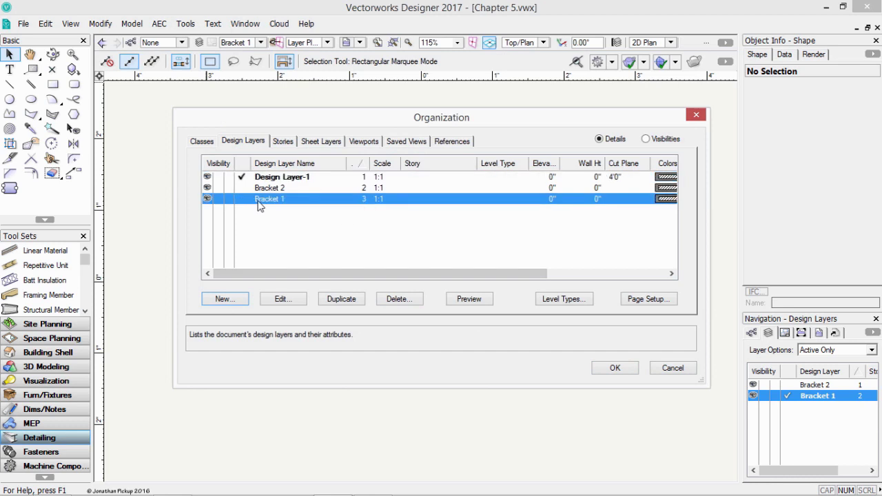
pyautogui.click(292, 304)
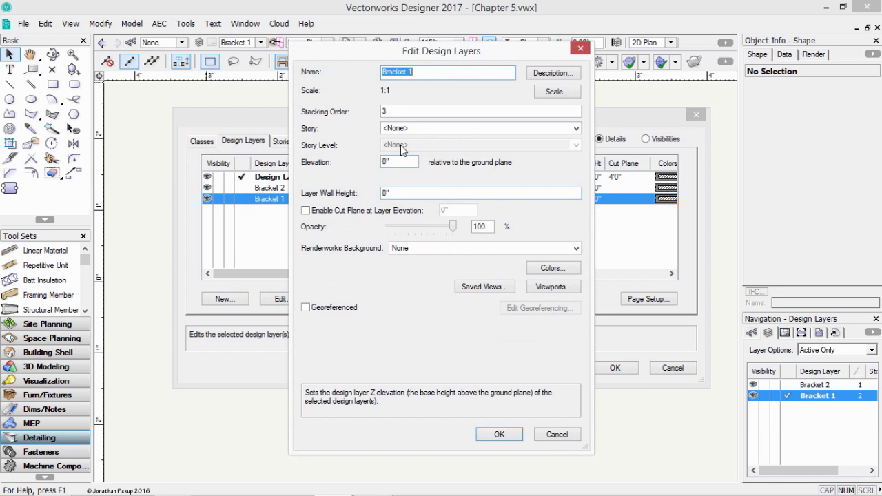
pyautogui.press('Return')
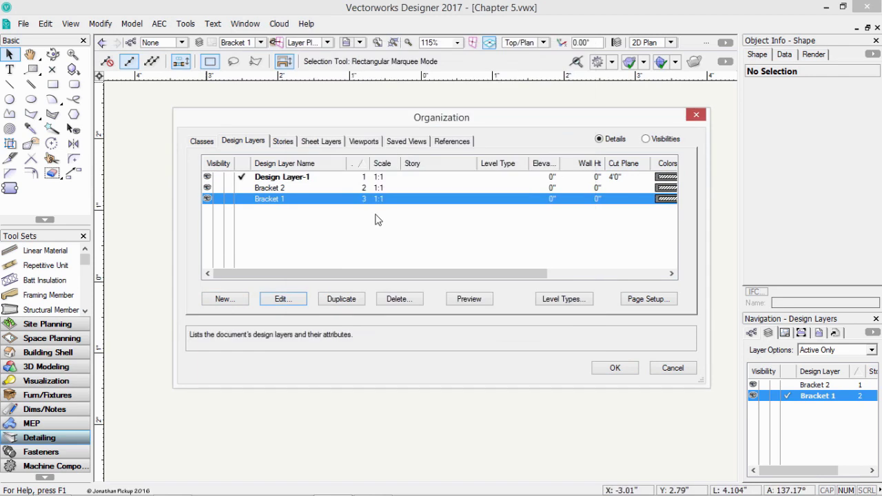
pyautogui.moveTo(366, 200)
pyautogui.mouseDown()
pyautogui.moveTo(367, 184)
pyautogui.moveTo(364, 201)
pyautogui.mouseUp()
# Select Design Layer-1, delete it and confirm with Yes
pyautogui.click(363, 178)
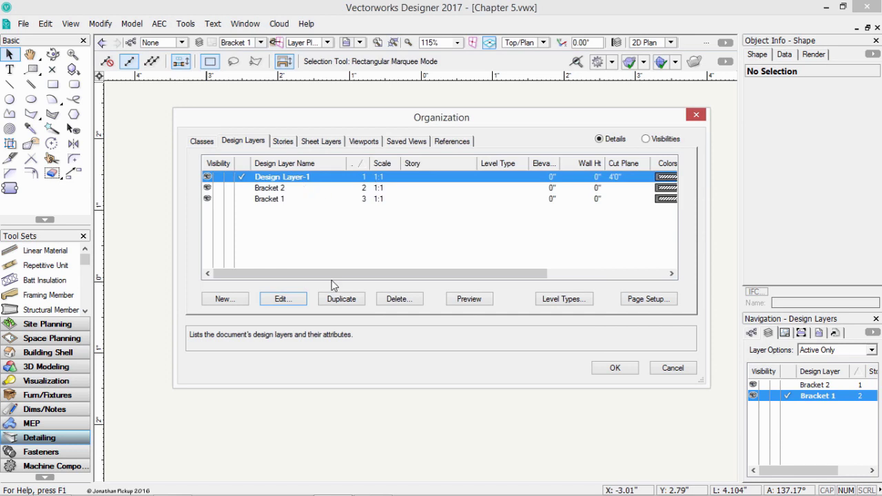
pyautogui.click(398, 301)
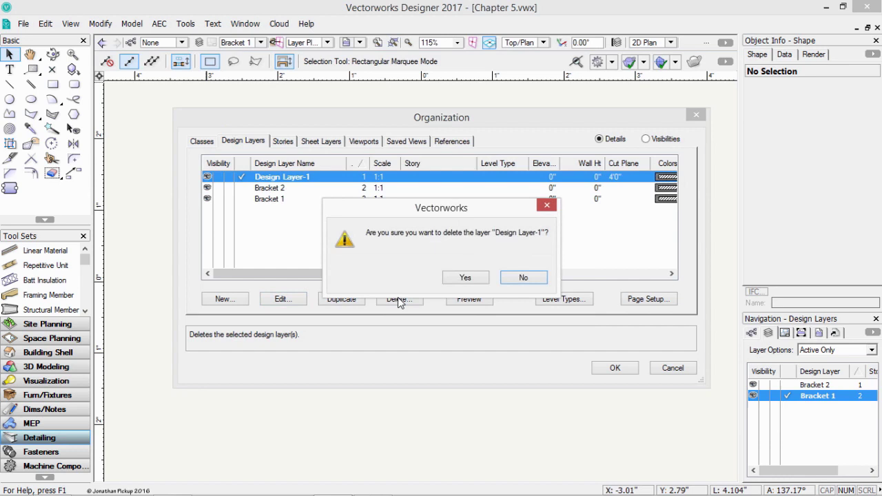
pyautogui.click(464, 277)
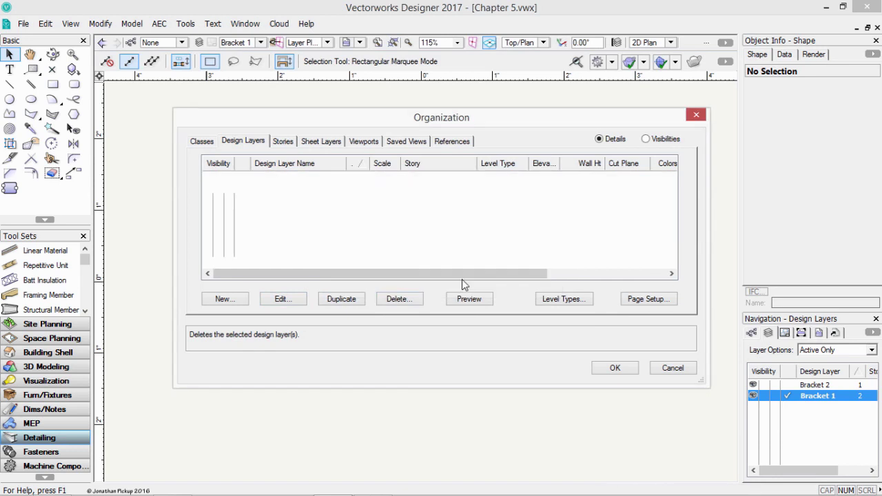
# On the Classes tab, make the Bolts and Washers classes visible
pyautogui.click(202, 141)
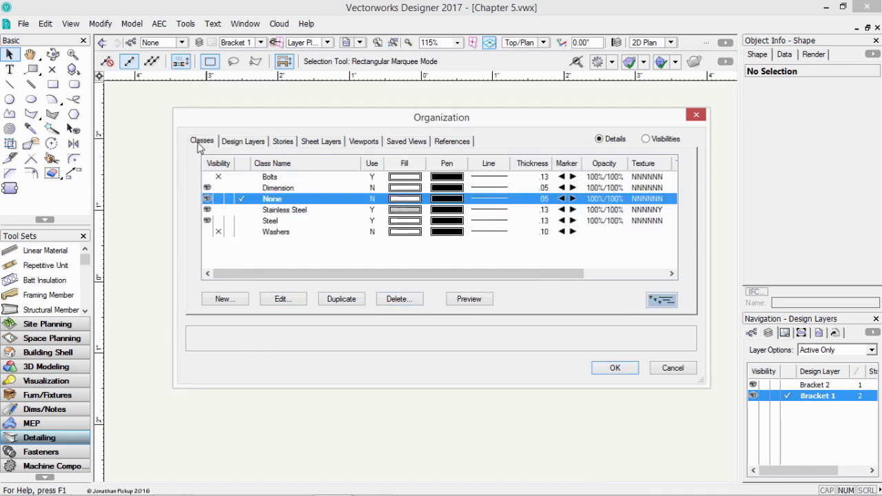
pyautogui.click(207, 177)
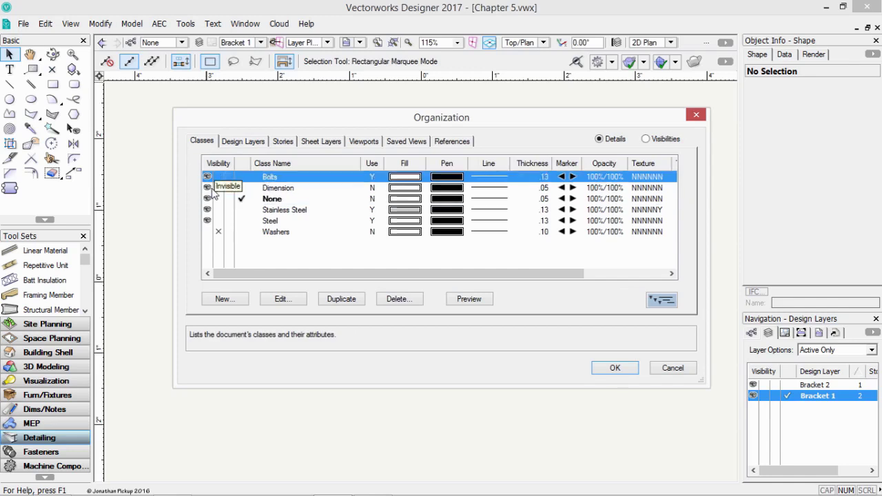
pyautogui.click(208, 232)
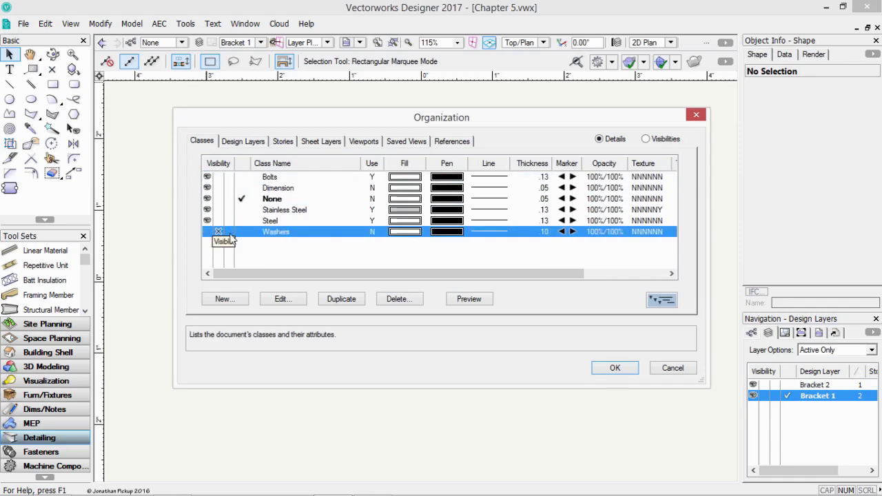
# Try Washers, Stainless Steel and Steel as the active class, ending back on None
pyautogui.click(234, 233)
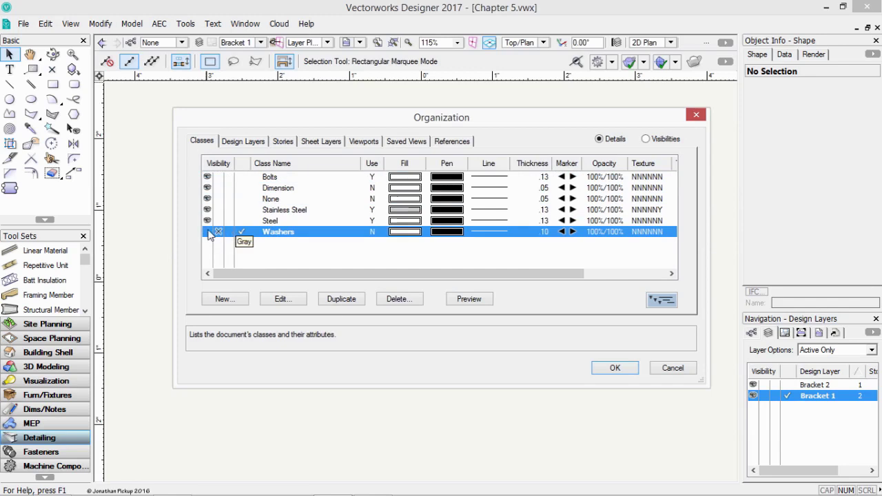
pyautogui.click(241, 199)
pyautogui.click(241, 209)
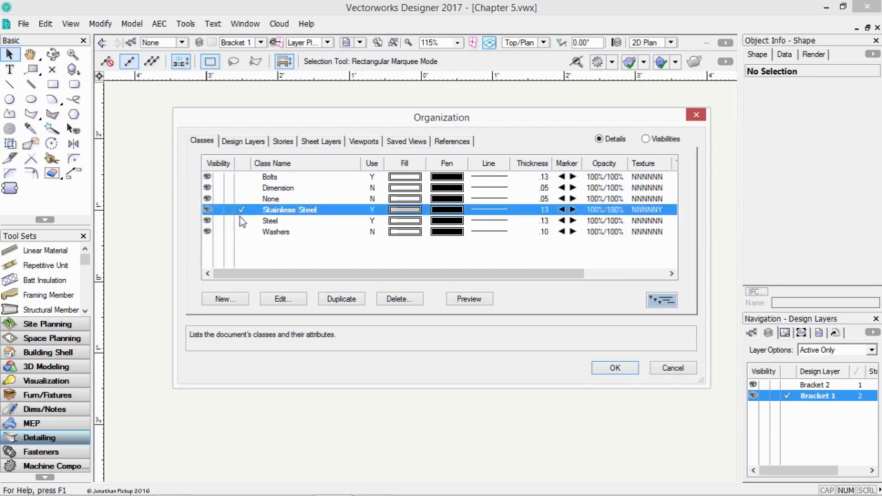
pyautogui.click(239, 221)
pyautogui.click(244, 210)
pyautogui.click(243, 199)
# Switch the active design layer between Bracket 2 and Bracket 1, leaving Bracket 1 active, and return to Classes
pyautogui.click(242, 142)
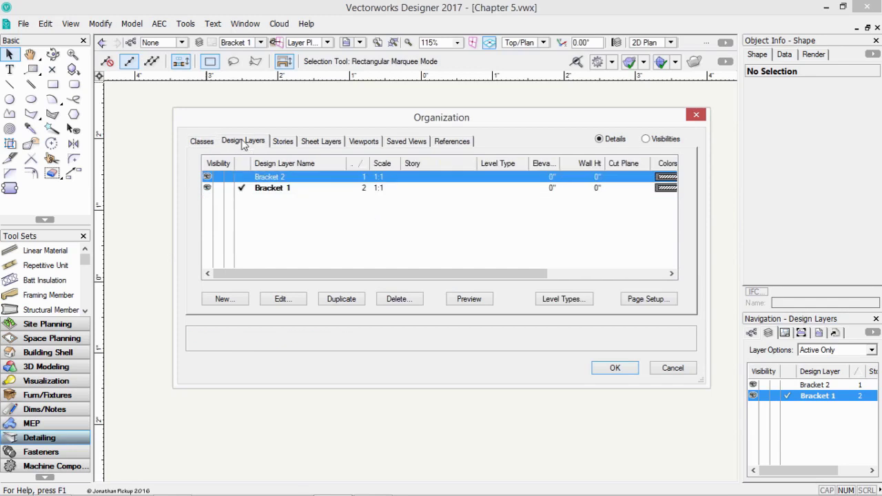
pyautogui.click(241, 178)
pyautogui.click(241, 188)
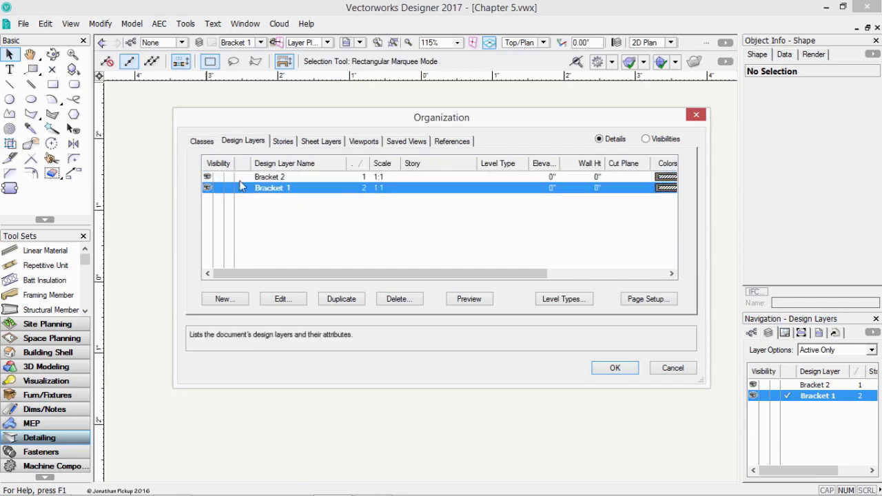
pyautogui.click(241, 178)
pyautogui.click(242, 189)
pyautogui.click(206, 142)
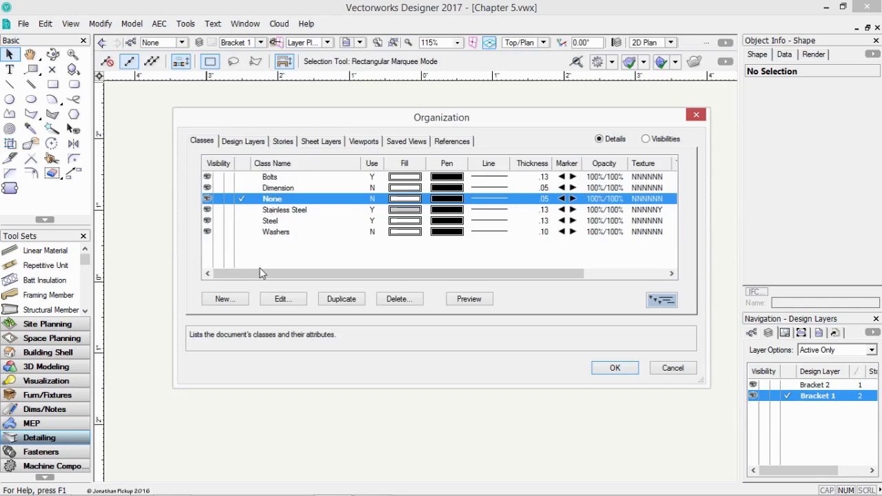
# Create a new class keeping the default name Class Name-1 in the Edit Class dialog
pyautogui.click(237, 304)
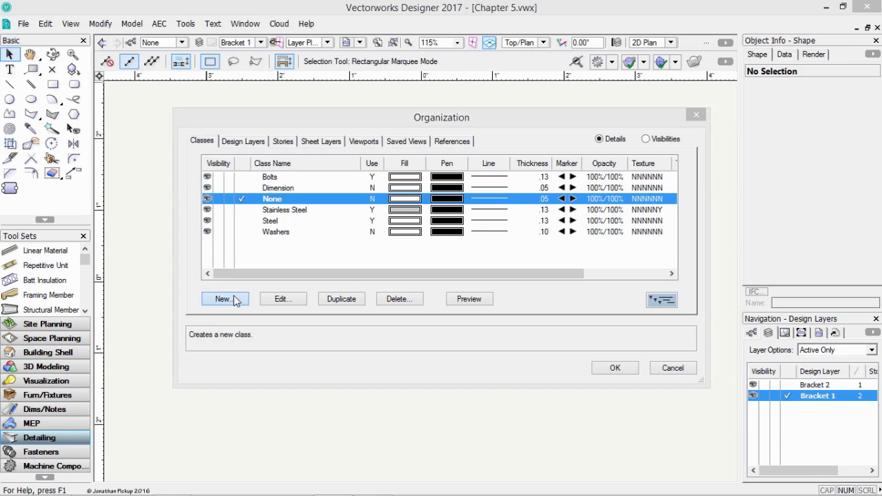
pyautogui.click(223, 299)
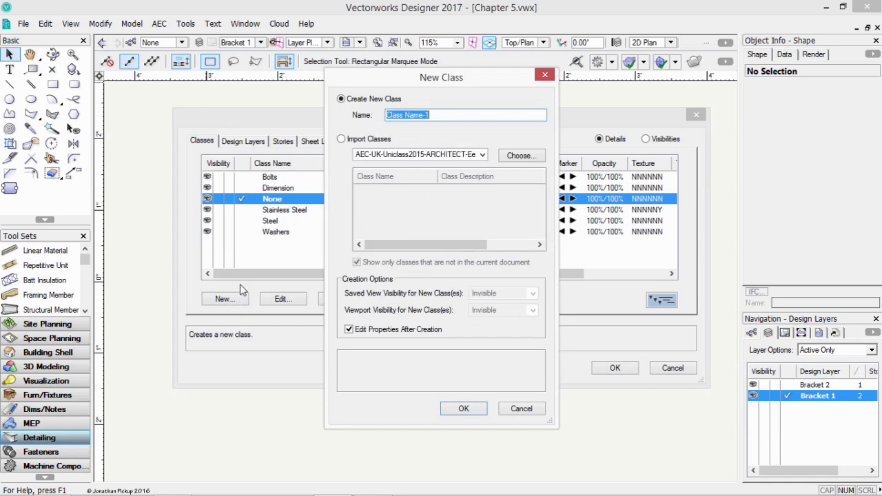
pyautogui.click(464, 410)
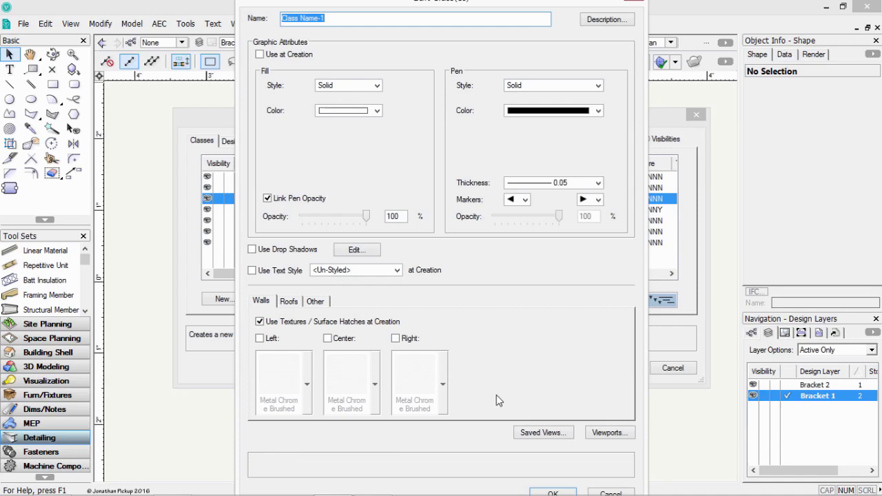
pyautogui.click(552, 494)
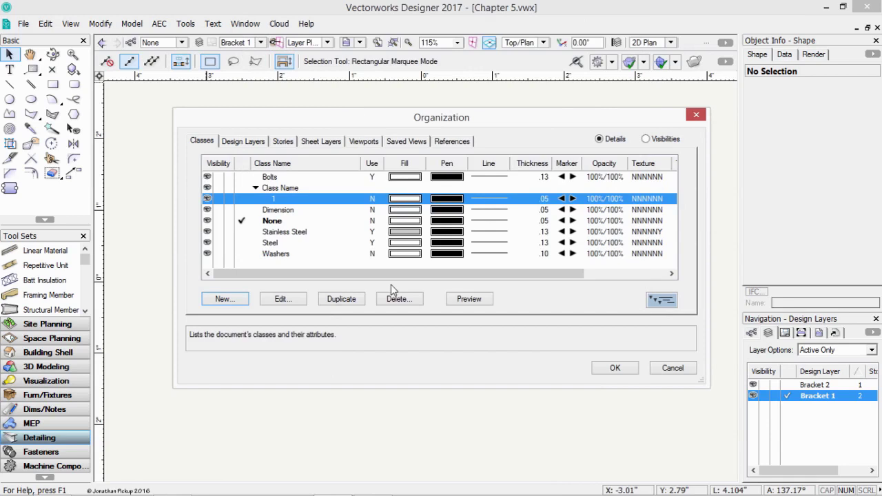
# Delete class 1, confirm the removal, and close the Organization dialog with OK
pyautogui.click(399, 301)
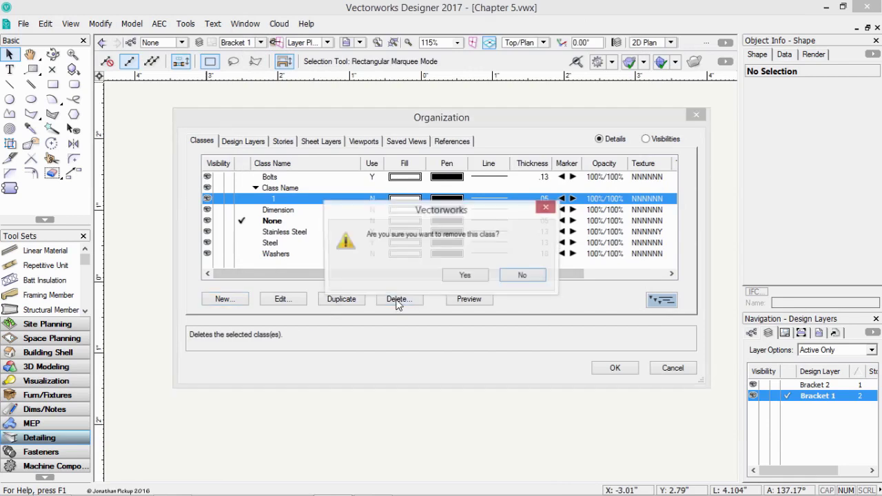
pyautogui.click(473, 276)
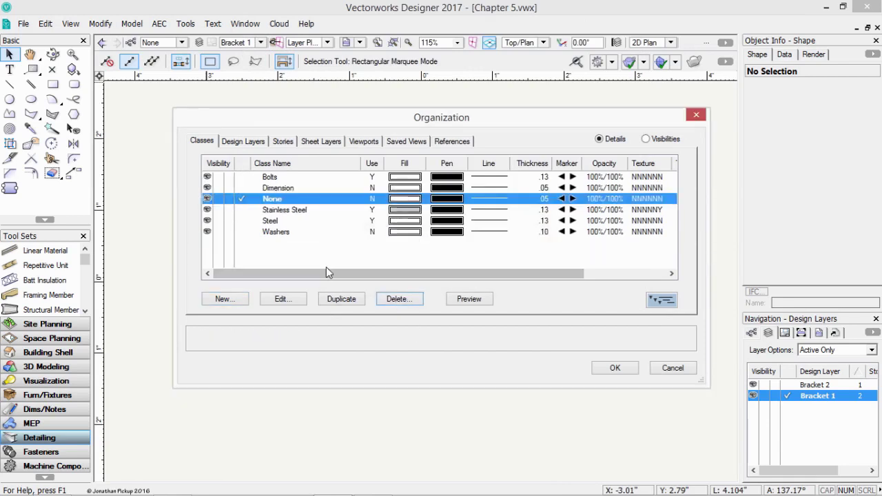
pyautogui.rightClick(311, 252)
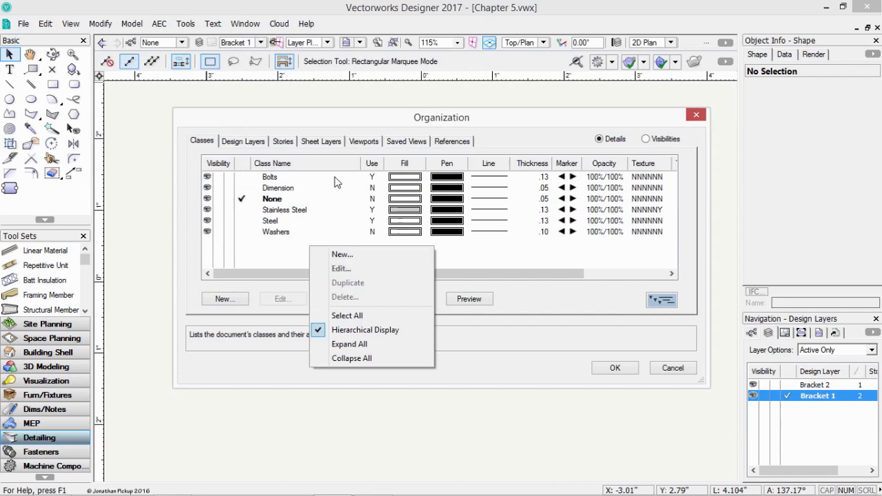
pyautogui.click(527, 259)
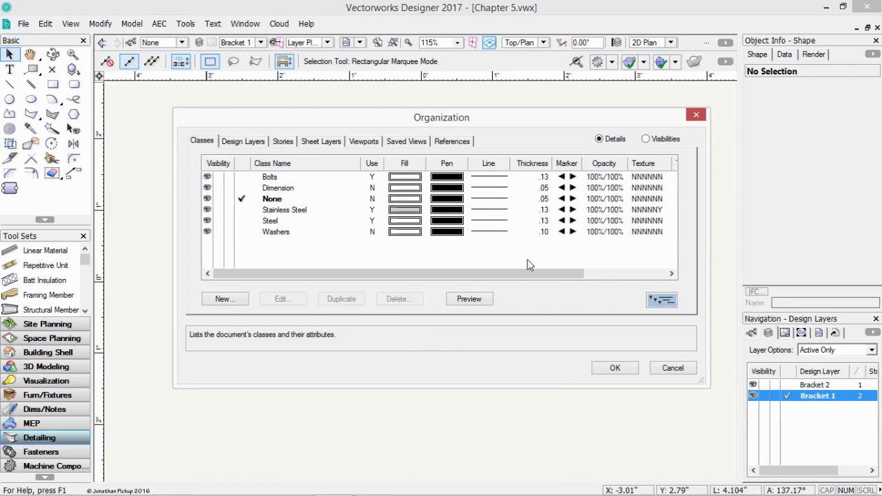
pyautogui.click(617, 369)
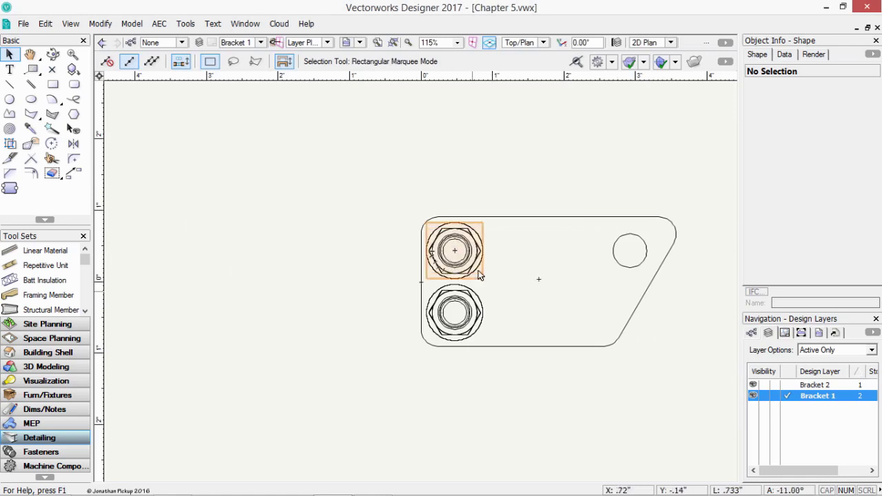
# Show the Classes list in the Navigation palette and set Bolts and Washers invisible
pyautogui.click(752, 333)
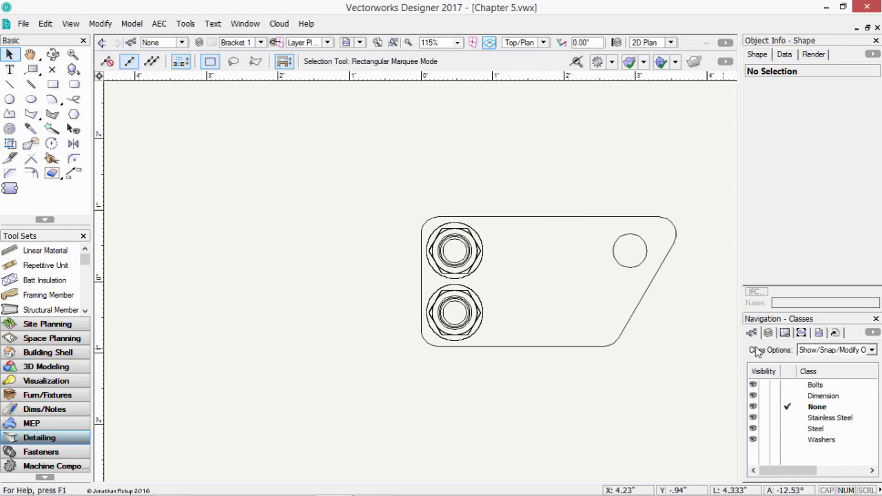
pyautogui.click(764, 385)
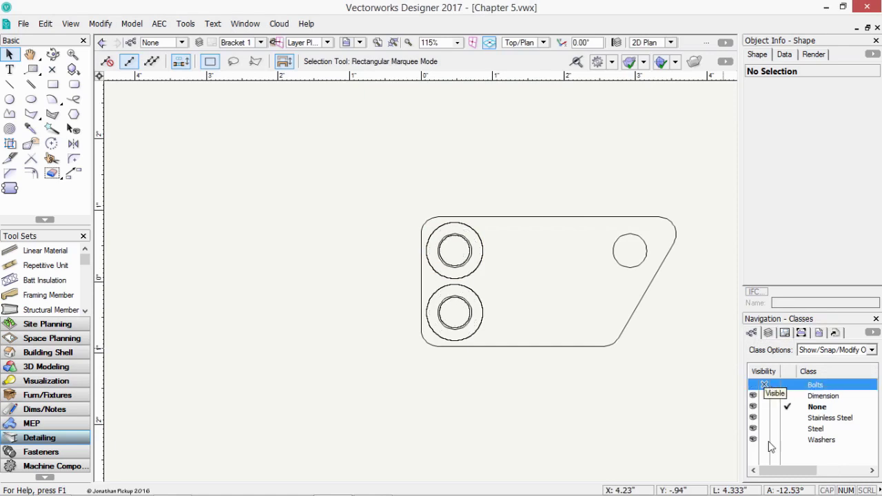
pyautogui.click(764, 440)
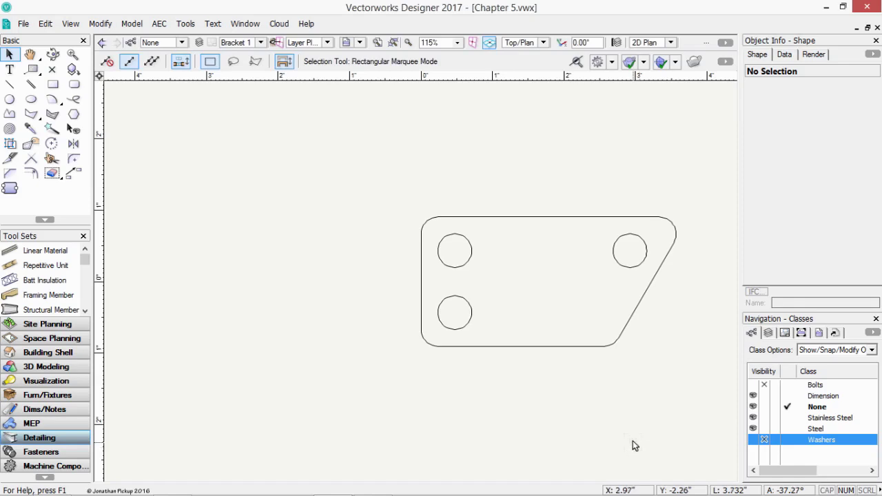
# Draw a 2.22" × 1.83" rectangle left of the bracket and set its class to Stainless Steel
pyautogui.click(52, 84)
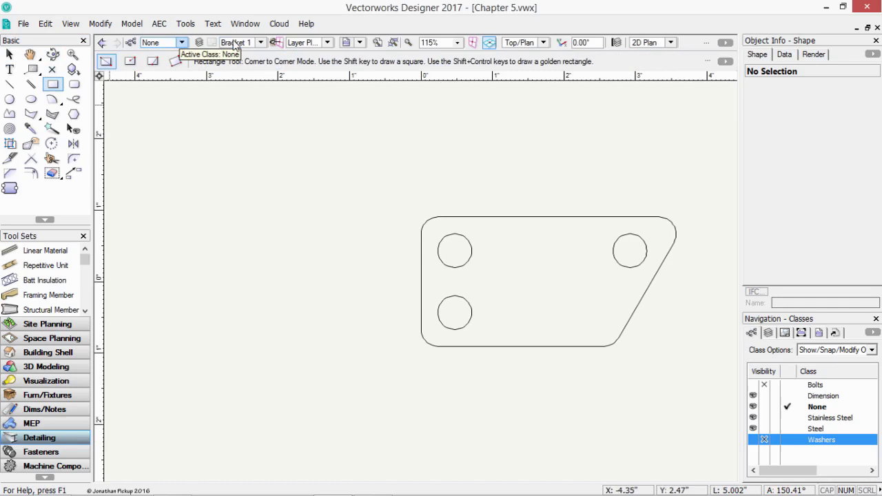
pyautogui.moveTo(159, 142); pyautogui.dragTo(319, 272)
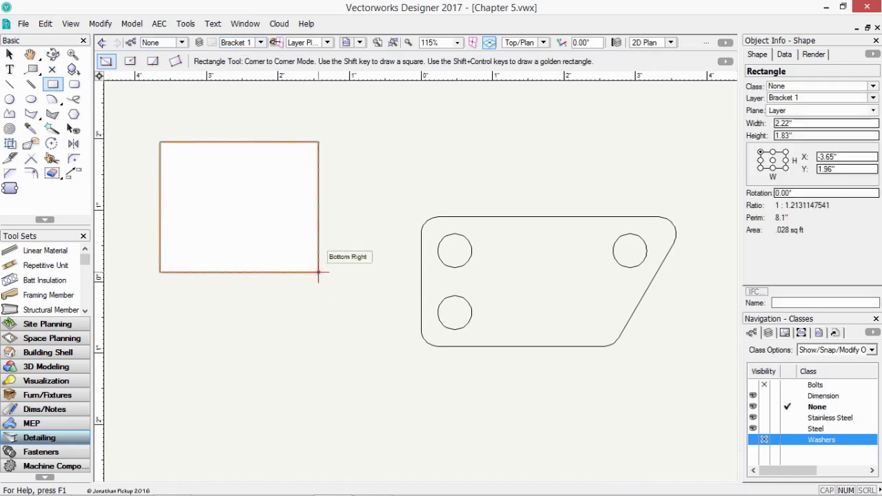
pyautogui.click(873, 86)
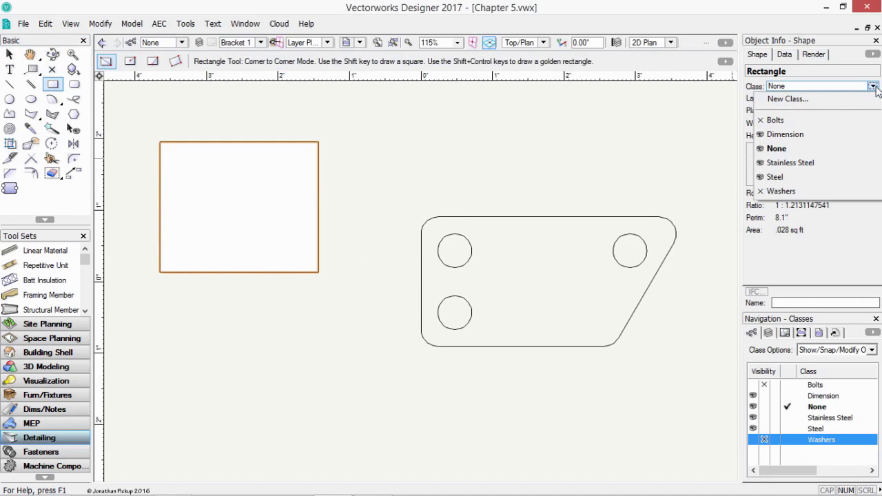
pyautogui.click(798, 163)
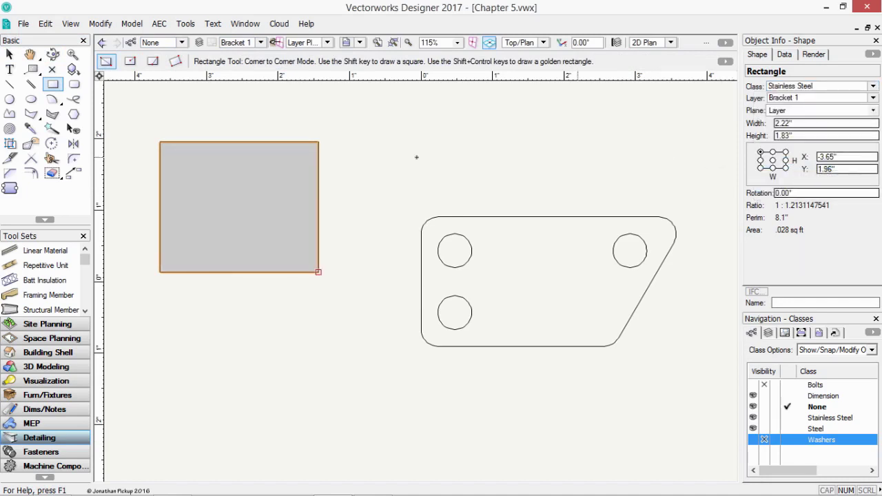
# Change the rectangle's class to Steel, then None, and move it to layer Bracket 2
pyautogui.click(872, 85)
pyautogui.click(819, 177)
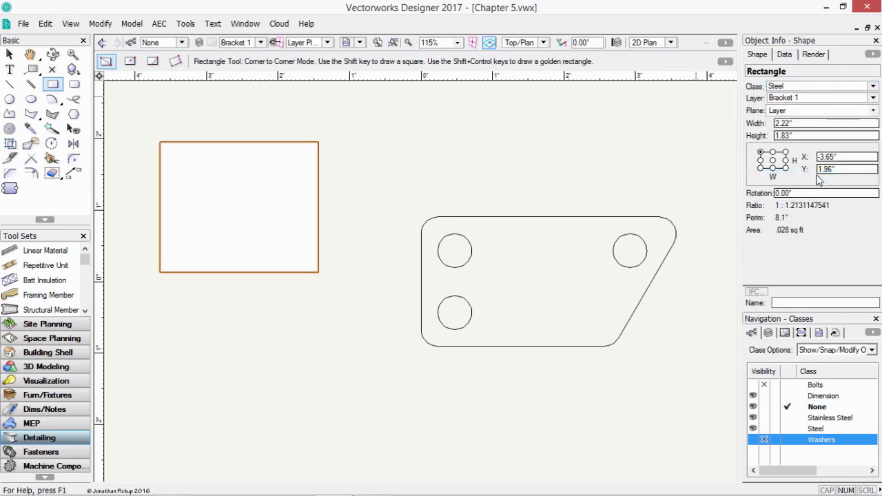
pyautogui.click(874, 86)
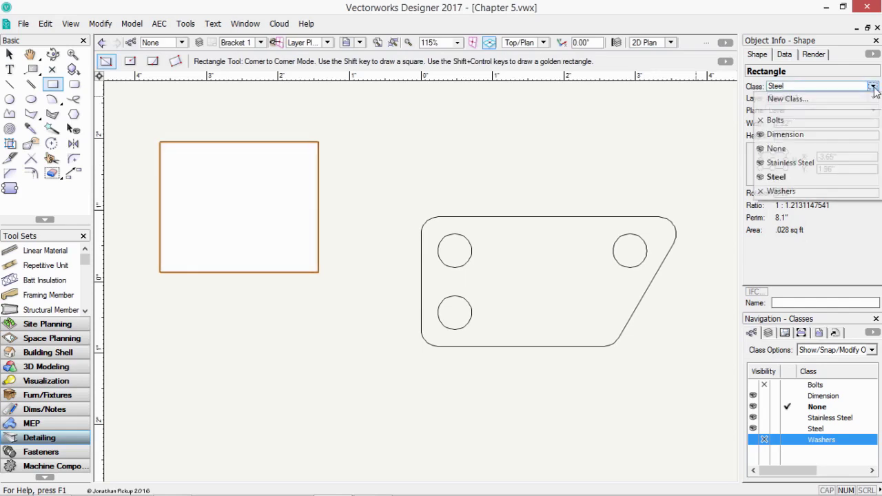
pyautogui.click(822, 149)
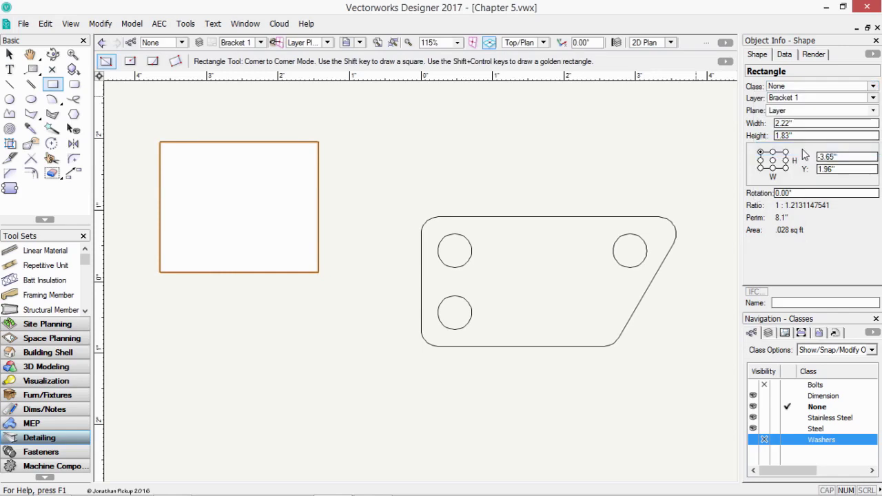
pyautogui.click(873, 98)
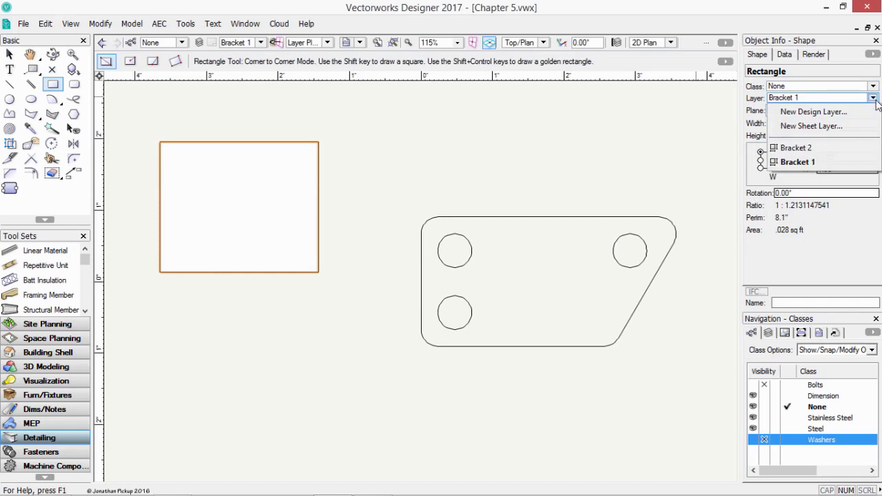
pyautogui.click(839, 149)
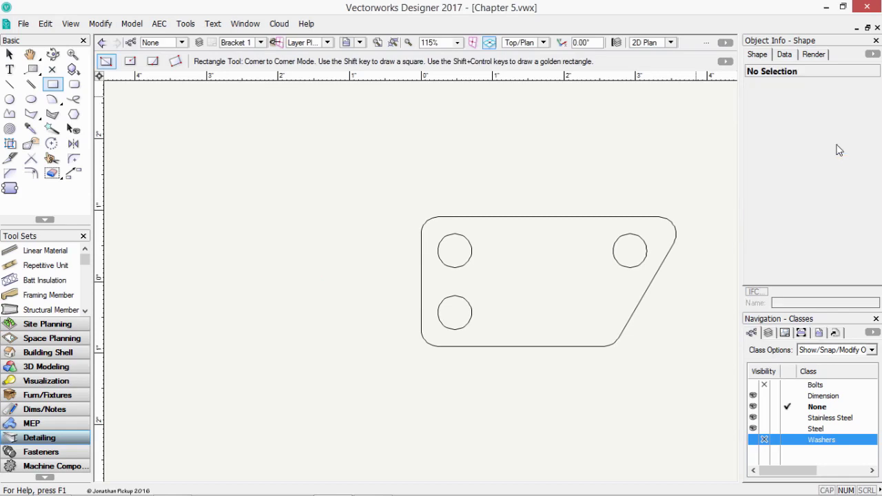
# Undo the move to Bracket 2, then check the rectangle's Class and Layer without changing them
pyautogui.click(45, 23)
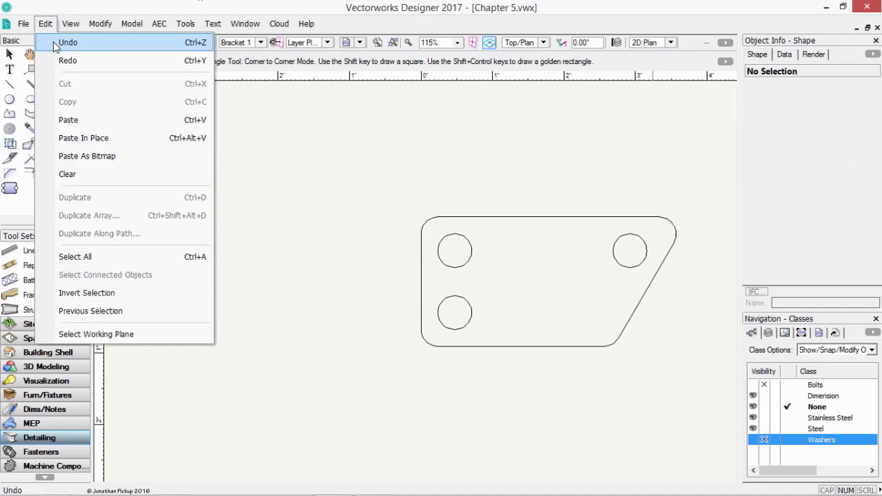
pyautogui.click(56, 42)
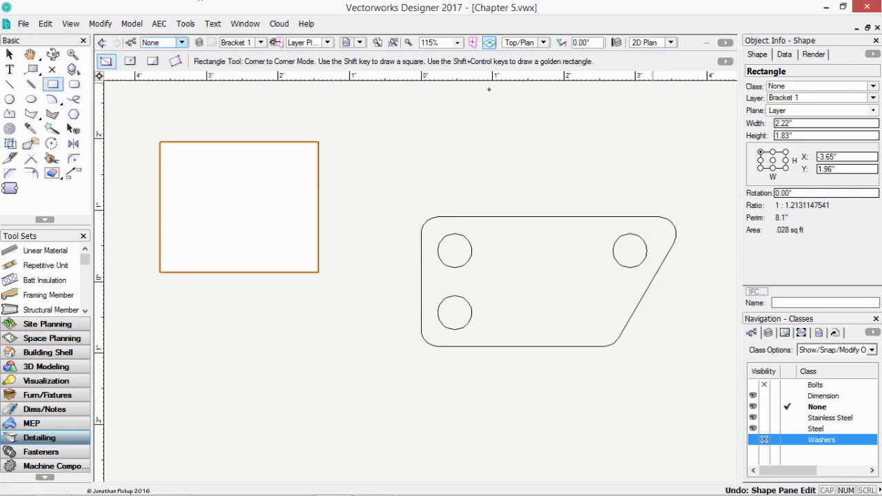
pyautogui.click(871, 87)
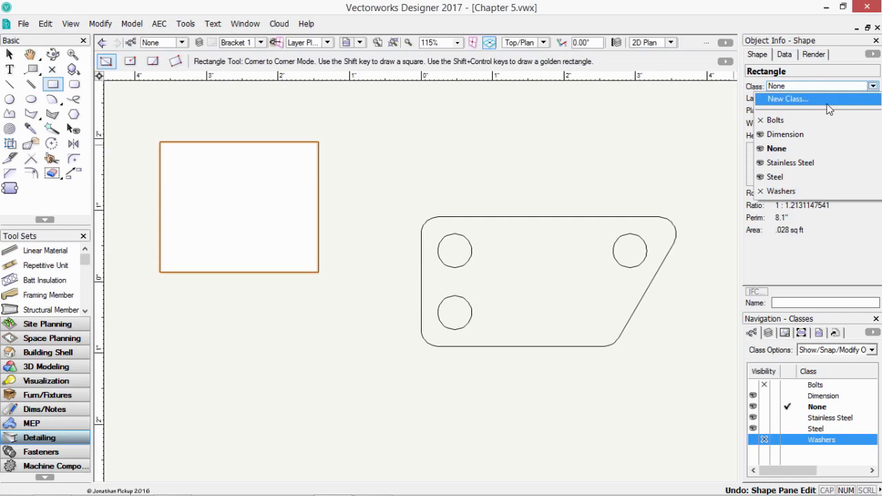
pyautogui.press('Escape')
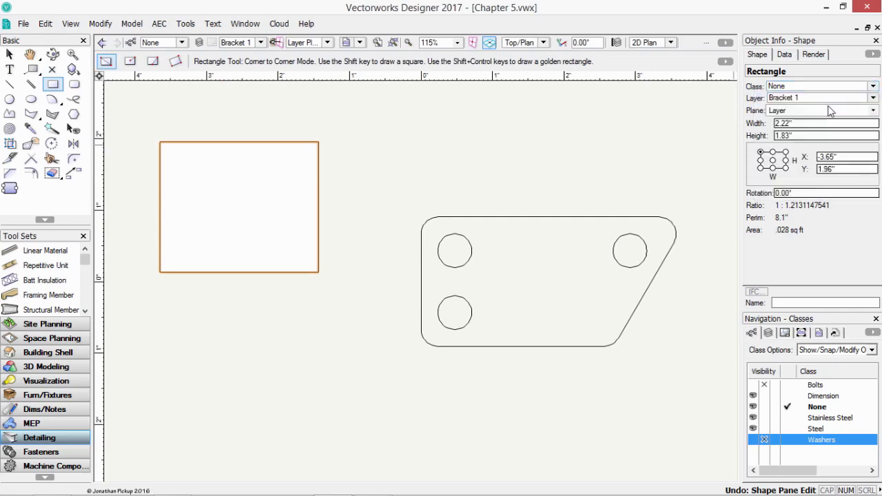
pyautogui.click(873, 98)
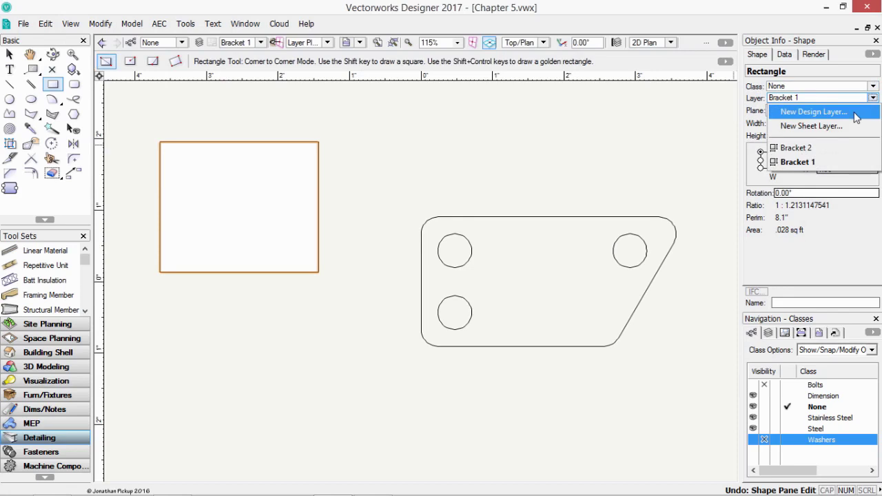
pyautogui.press('Escape')
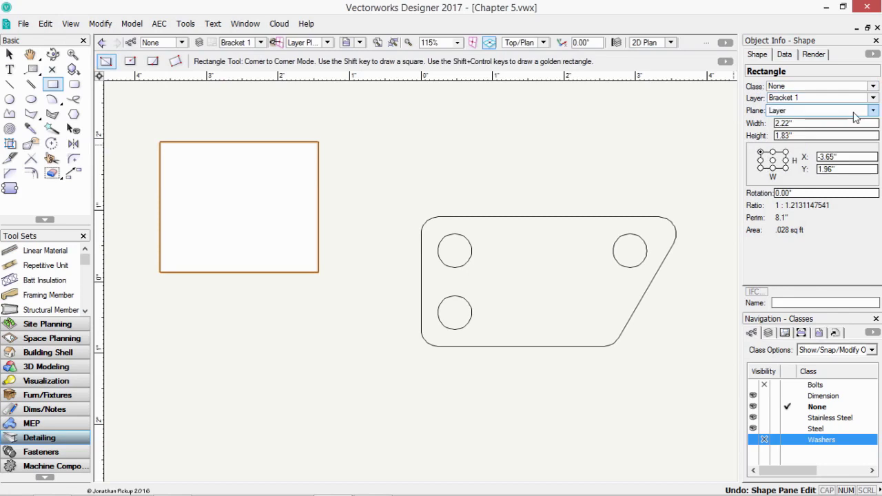